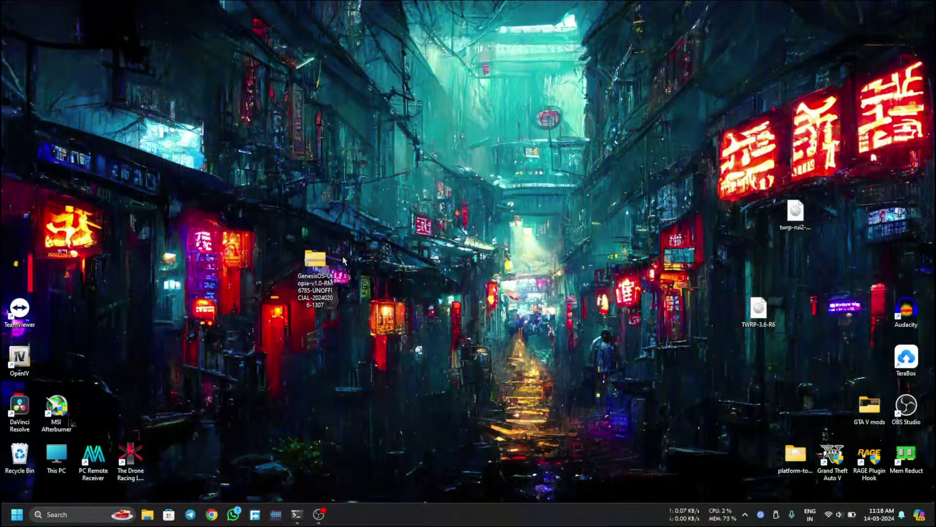
Step: Extract All from the GenesisOS ROM zip into its suggested desktop folder
left_click_drag(323, 261, 414, 203)
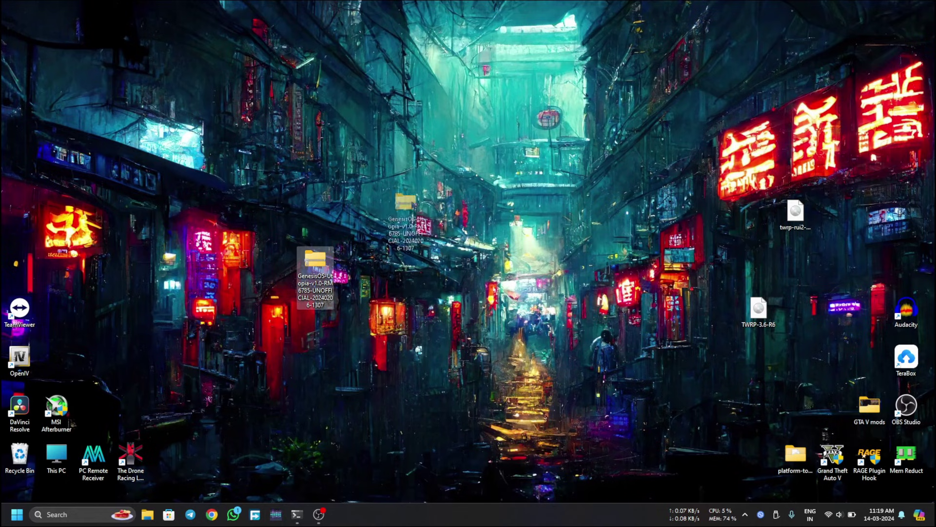
left_click_drag(414, 237, 410, 265)
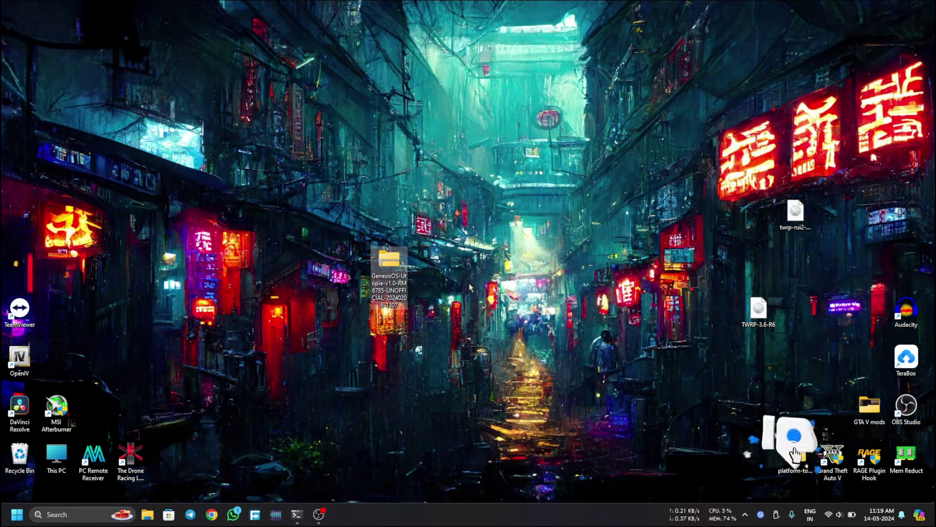
left_click(416, 279)
right_click(416, 279)
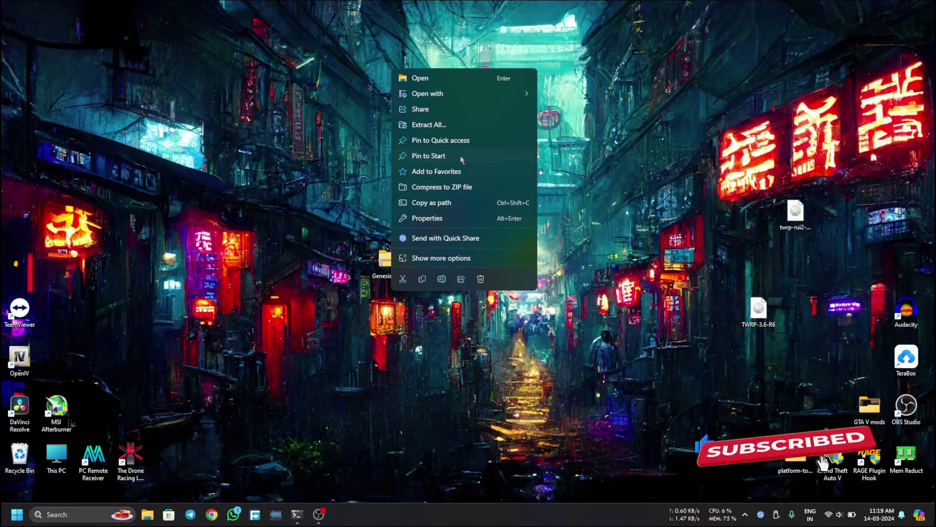
left_click(431, 125)
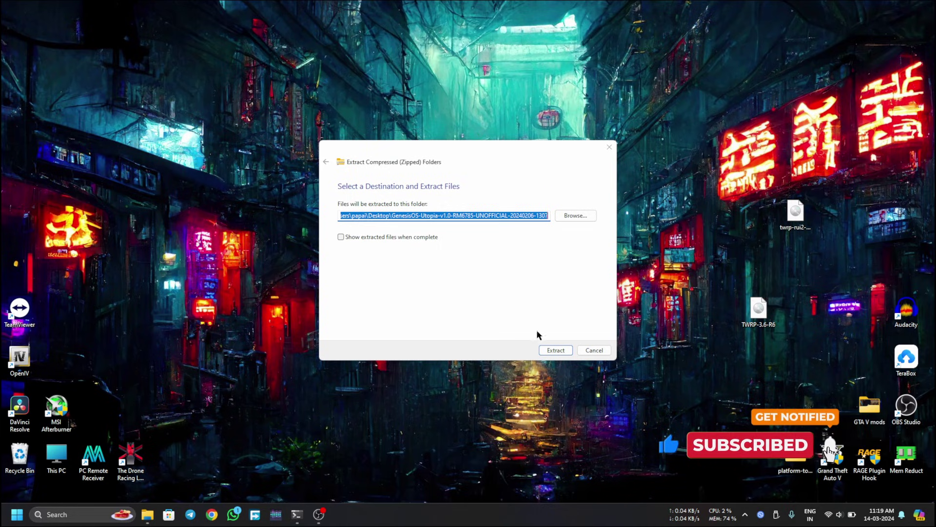
left_click(555, 350)
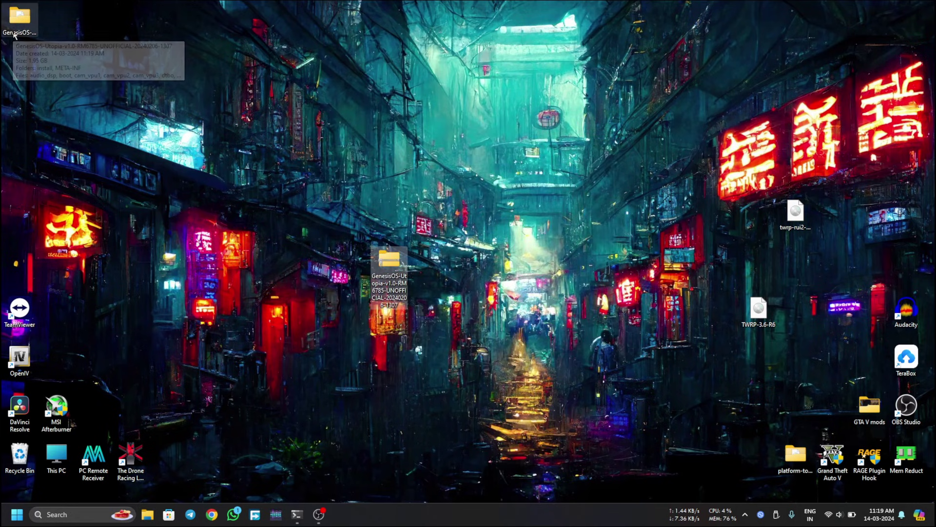
Step: Open the extracted GenesisOS folder, go into META-INF/com/google/android, and open updater-script
left_click_drag(19, 19, 463, 262)
double_click(464, 262)
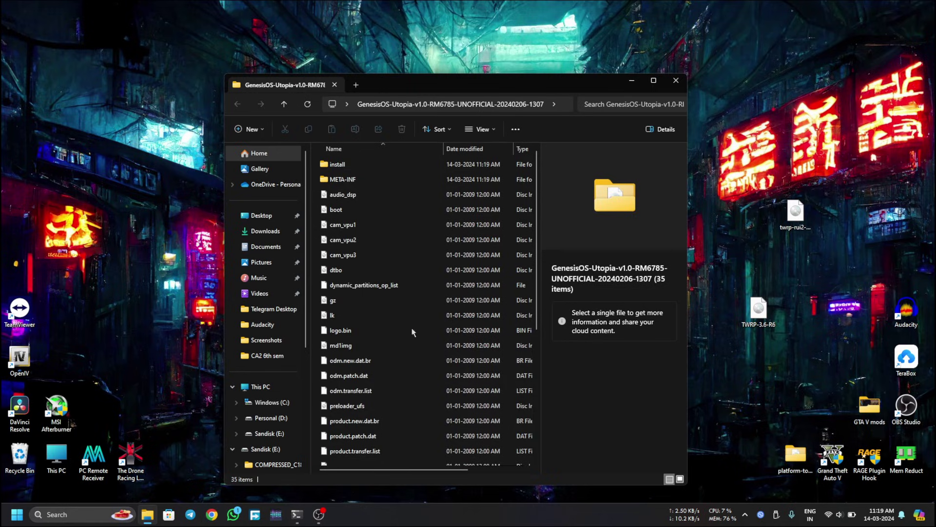
double_click(349, 185)
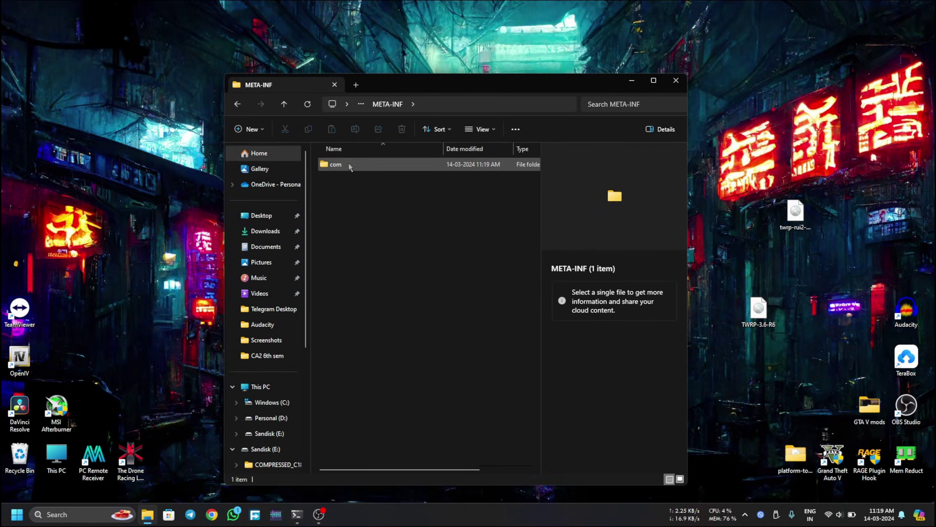
double_click(347, 165)
double_click(346, 179)
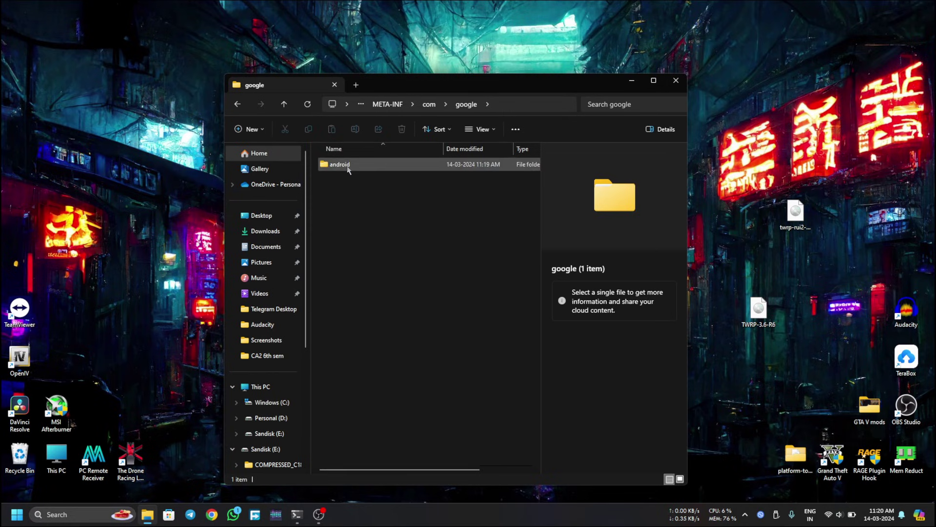
double_click(347, 164)
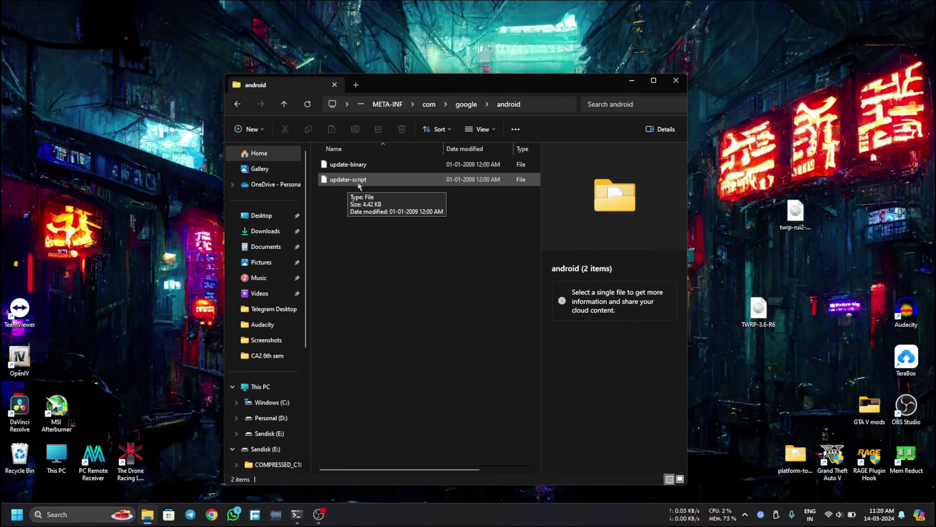
double_click(353, 180)
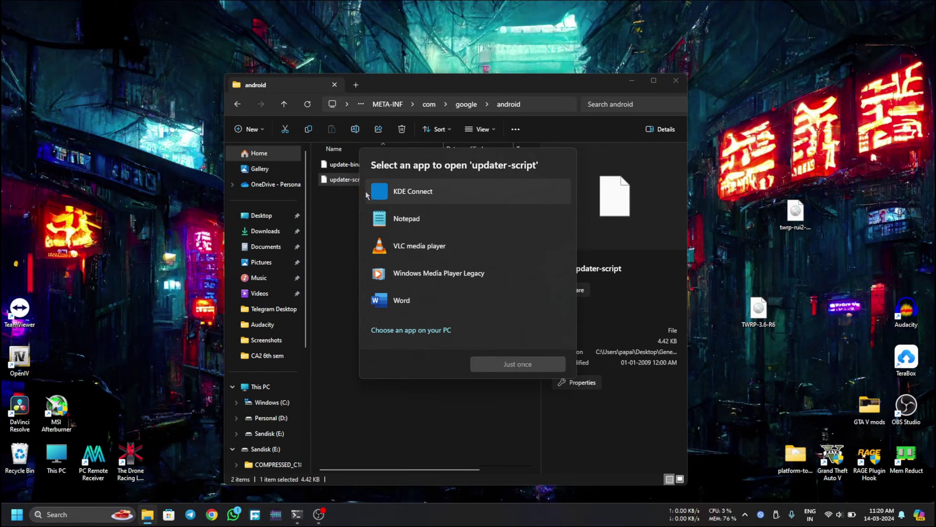
Step: In Notepad, delete the RM6785 device-check assert line and the leftover blank first line
double_click(409, 219)
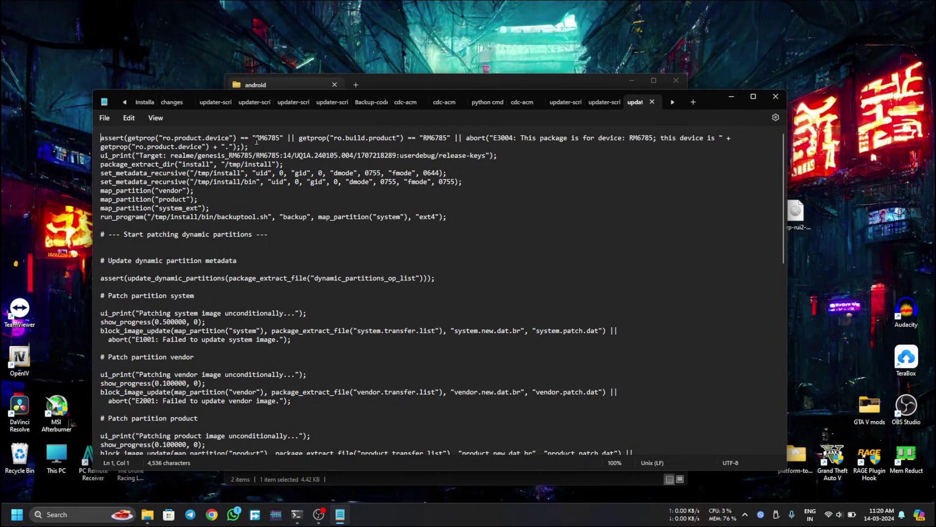
left_click_drag(257, 142, 274, 143)
key("Right")
left_click_drag(249, 147, 121, 140)
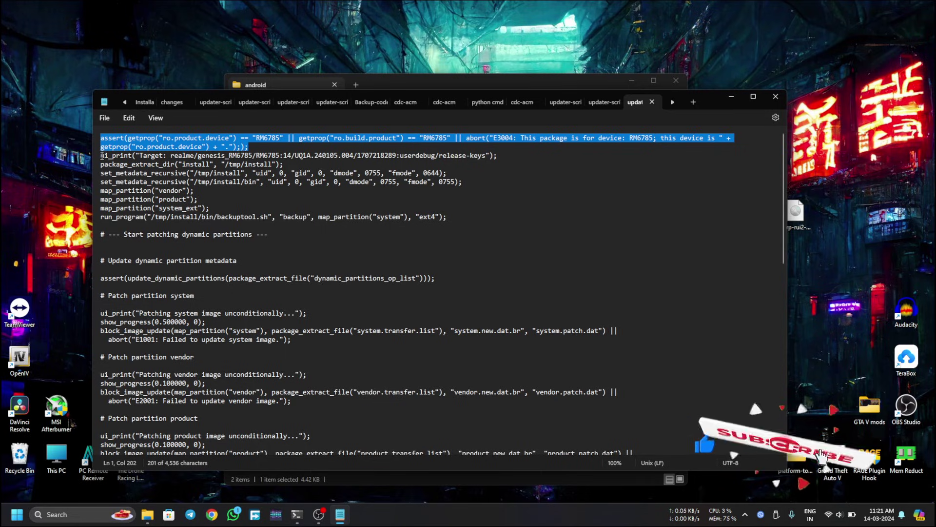
left_click_drag(101, 155, 133, 170)
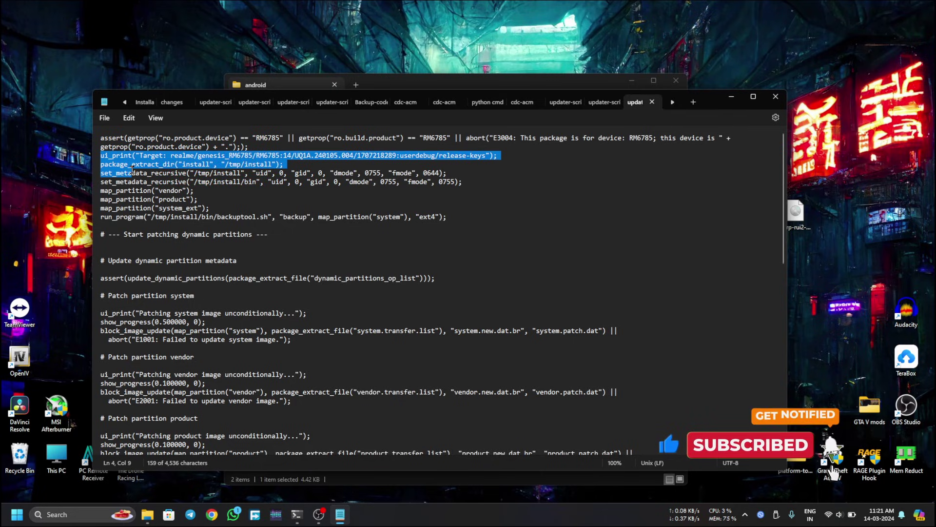
left_click(104, 156)
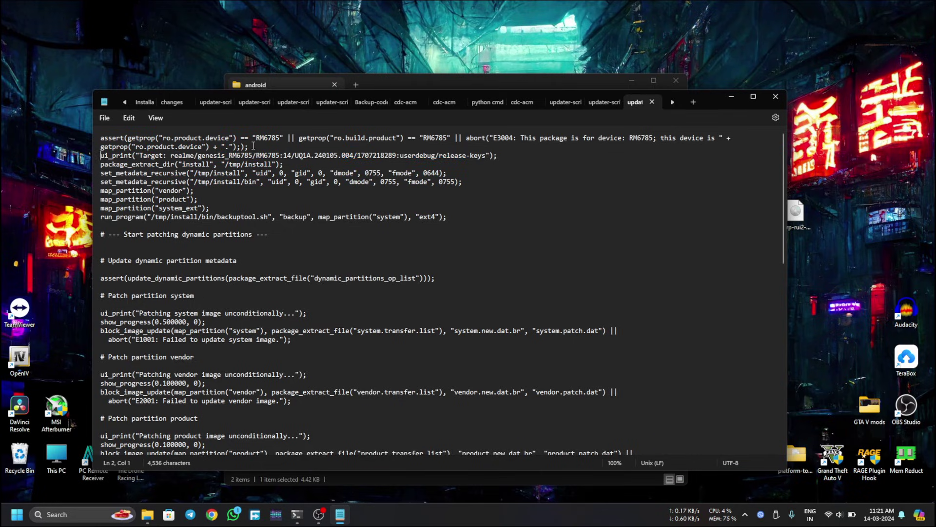
left_click_drag(253, 146, 99, 137)
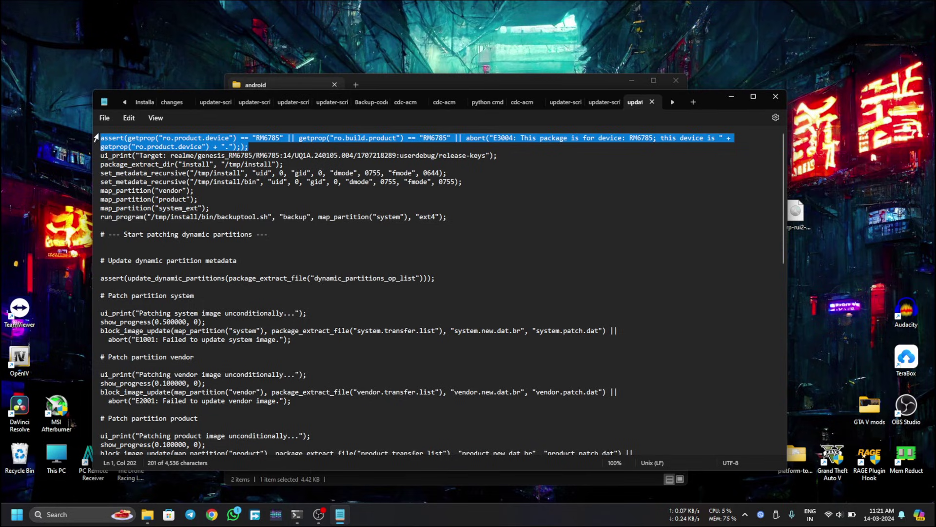
key("BackSpace")
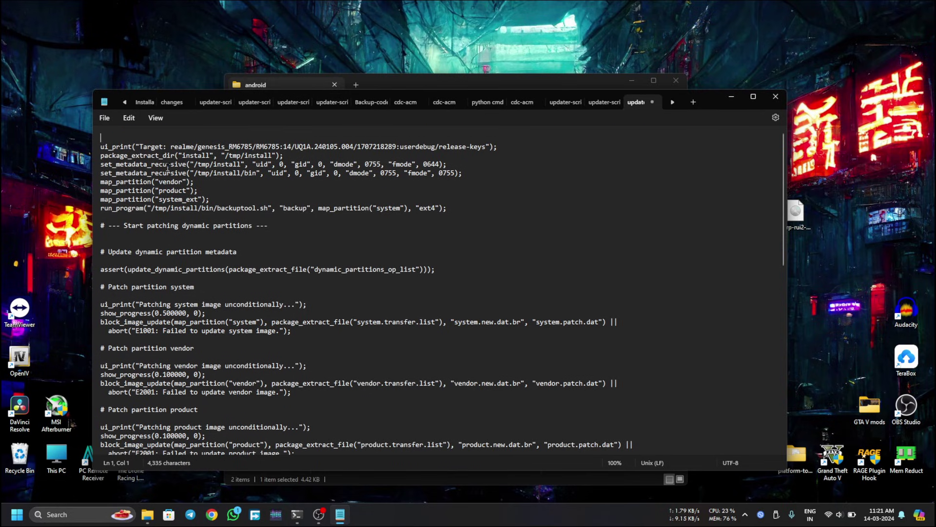
key("Delete")
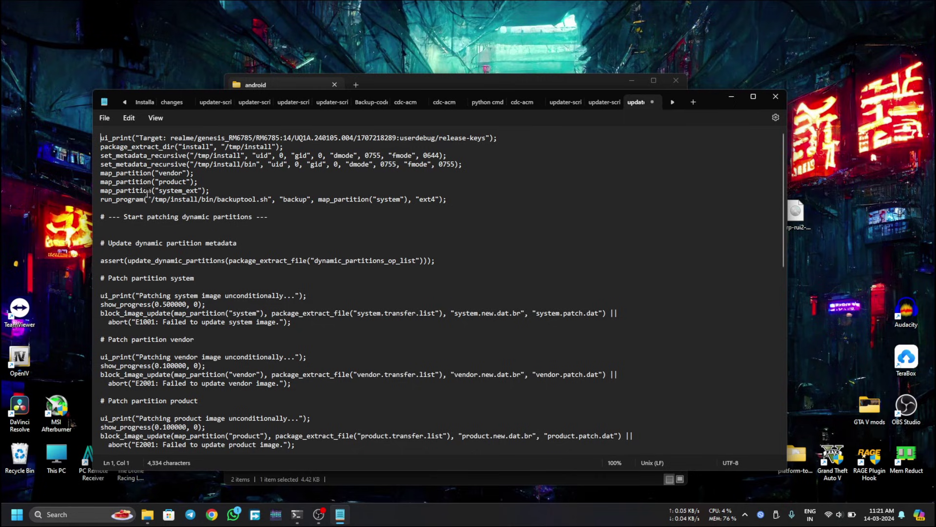
Step: Save the edited updater-script, close Notepad, and reopen it to confirm the change
left_click(106, 119)
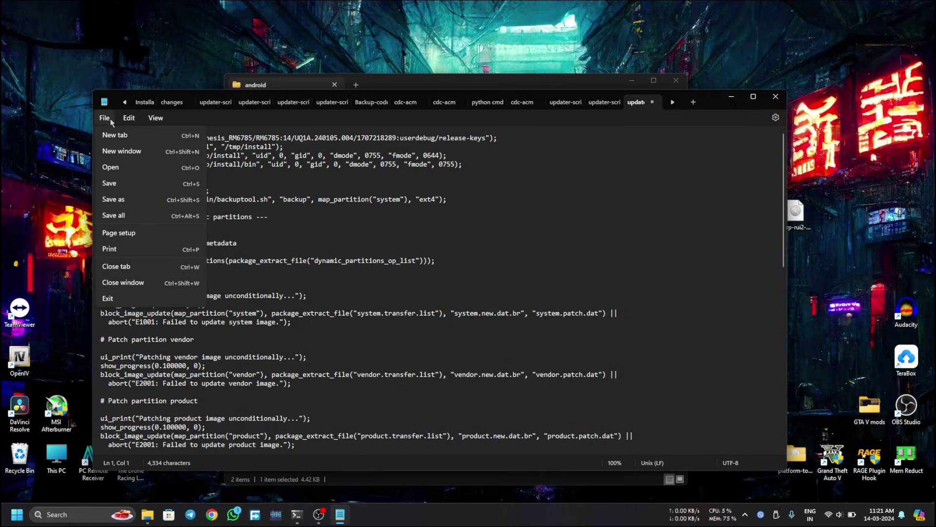
left_click(117, 184)
key("alt+F4")
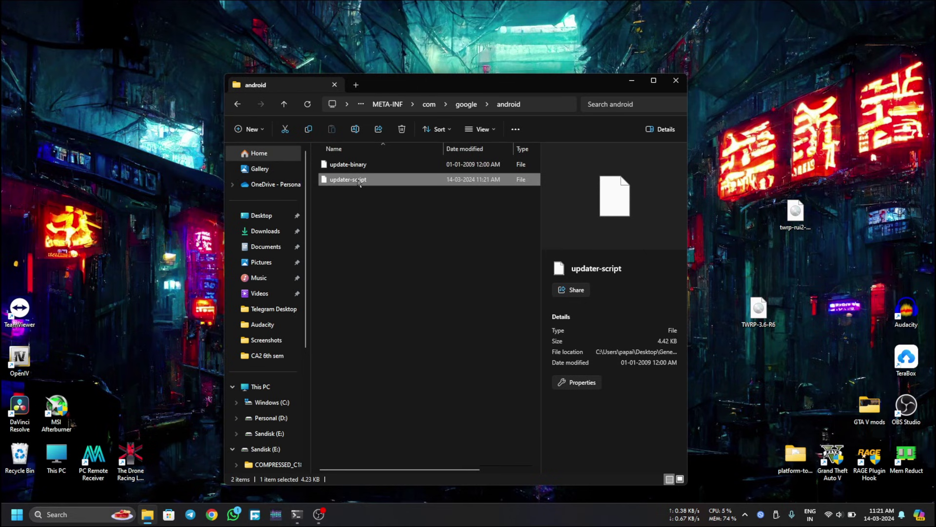
double_click(359, 182)
double_click(413, 227)
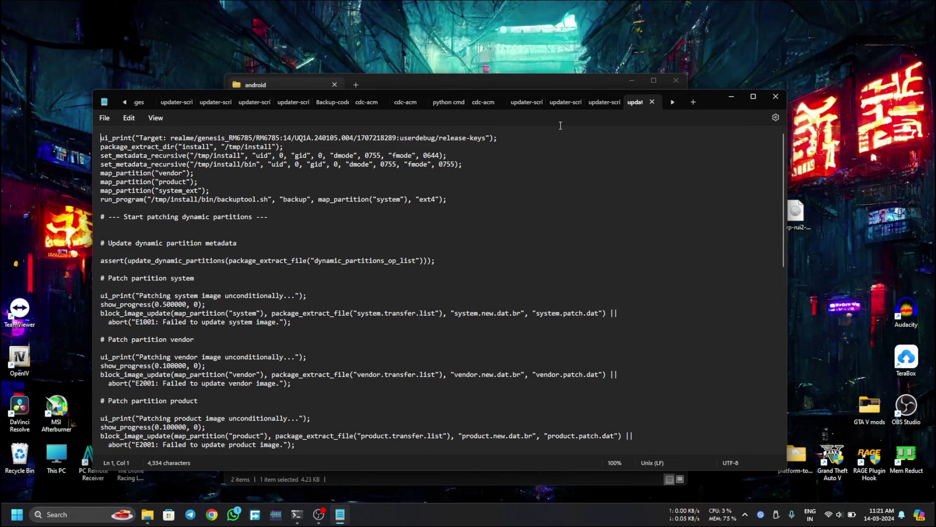
key("alt+F4")
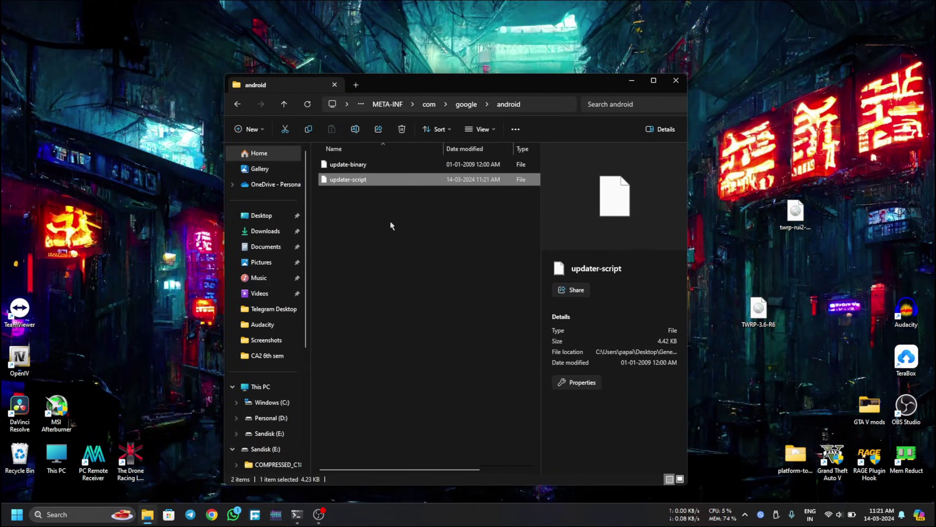
Step: Return to the GenesisOS ROM's top folder and select all 35 files
key("BackSpace")
key("BackSpace")
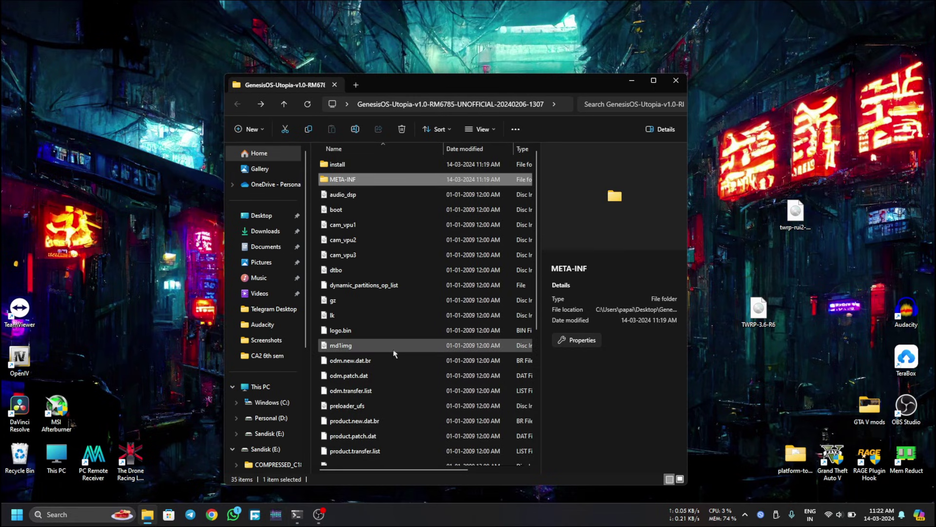
scroll(393, 349, "down", 5)
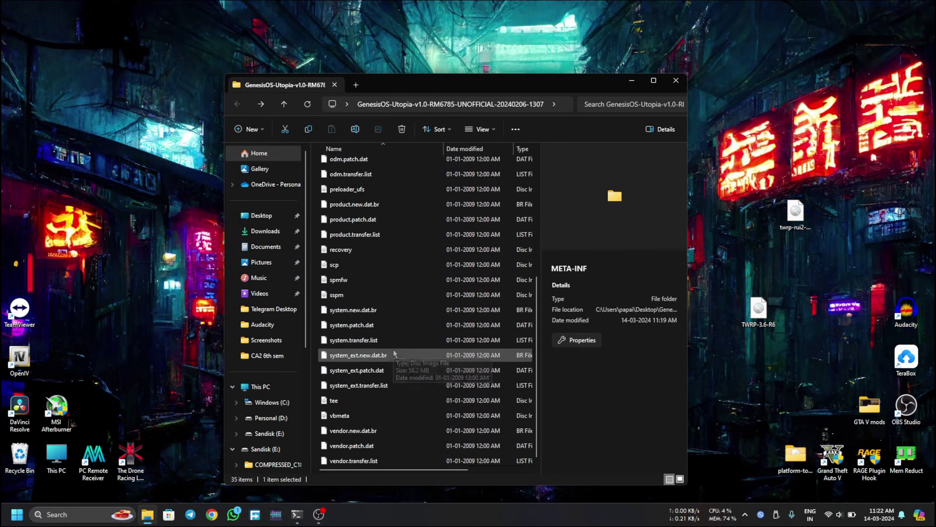
scroll(394, 352, "up", 5)
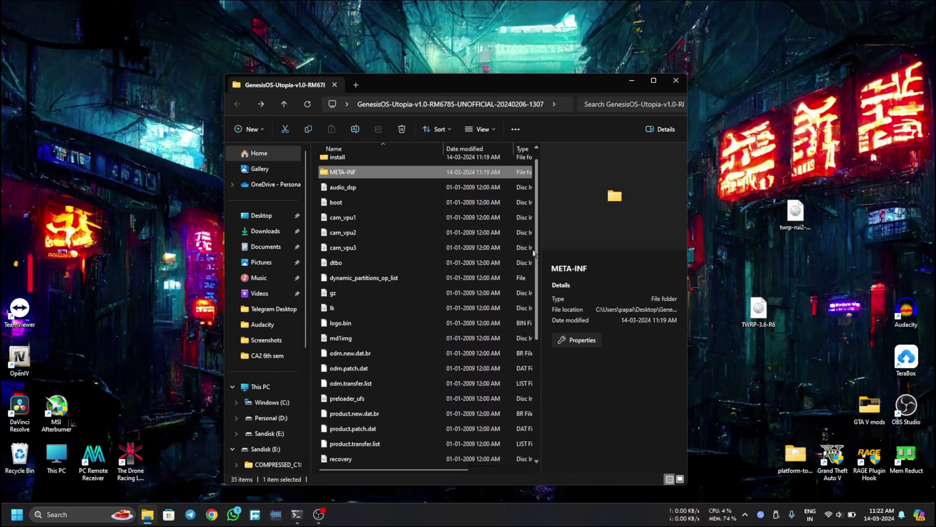
scroll(439, 293, "down", 5)
scroll(371, 317, "up", 5)
scroll(317, 340, "down", 5)
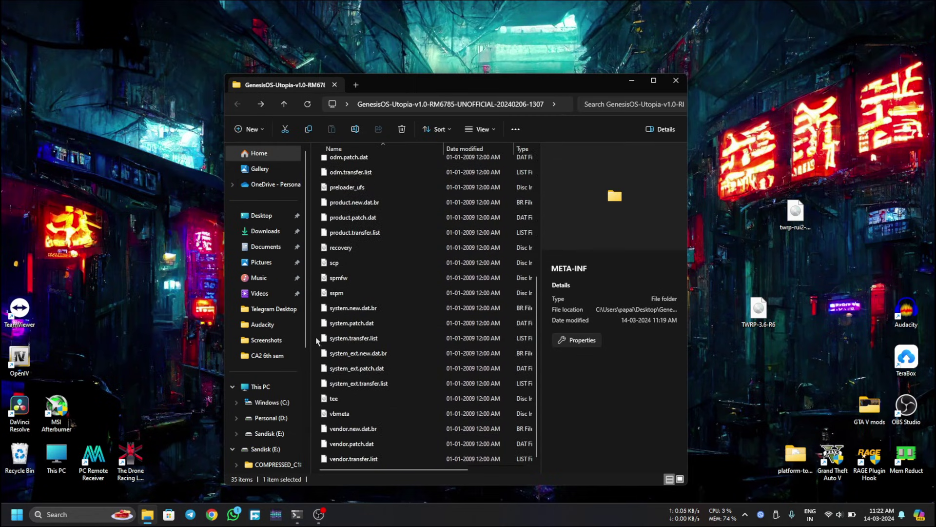
left_click(316, 340)
key("ctrl+a")
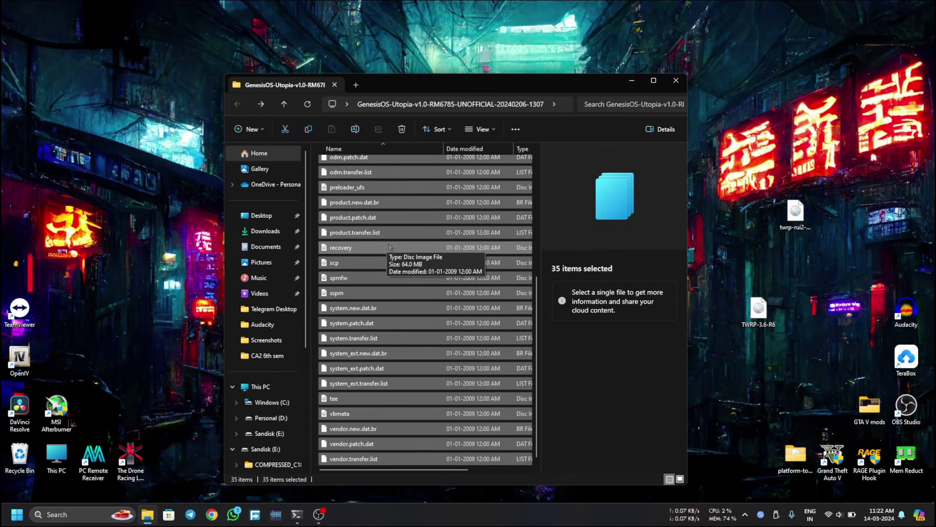
Step: Add the 35 files with 7-Zip to GenesisOS-Utopia-v1.0-RM6785-UNOFFICIAL-20240206-1307.zip, using zip format
right_click(414, 248)
left_click(461, 395)
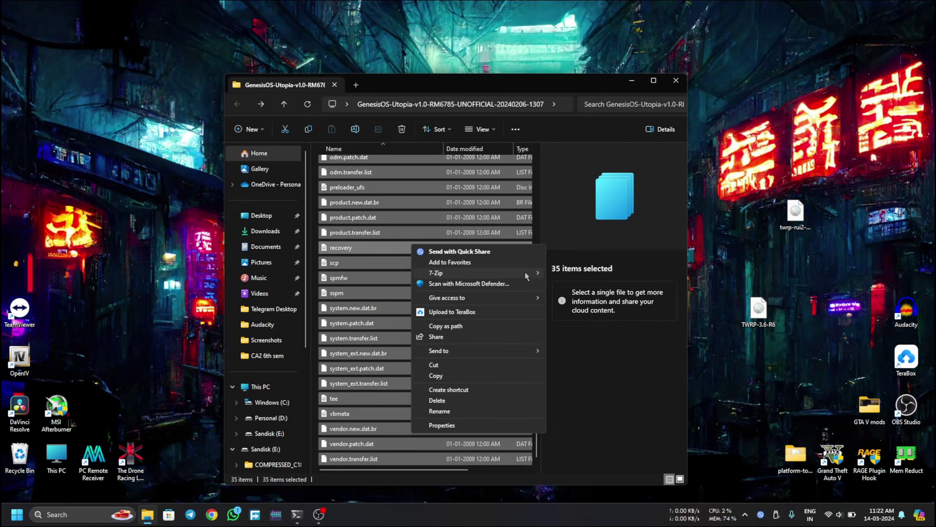
mouse_move(525, 276)
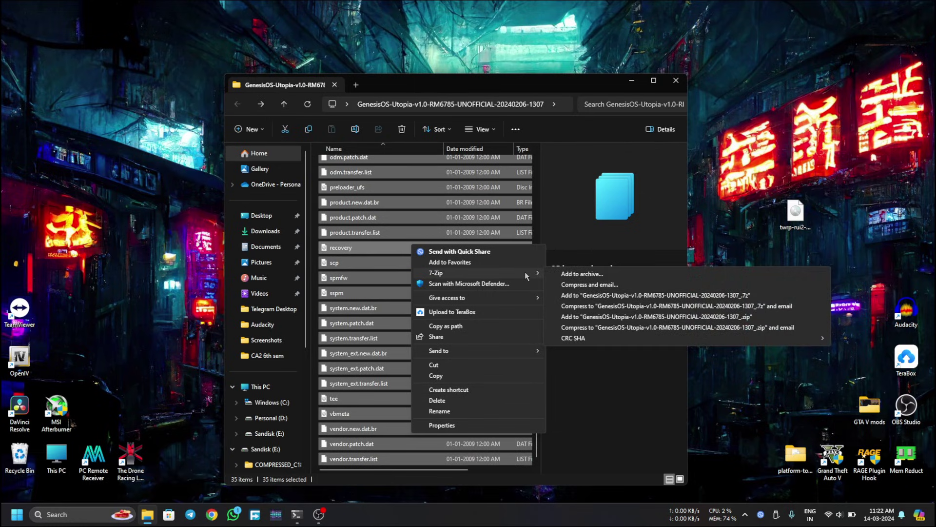
left_click(563, 276)
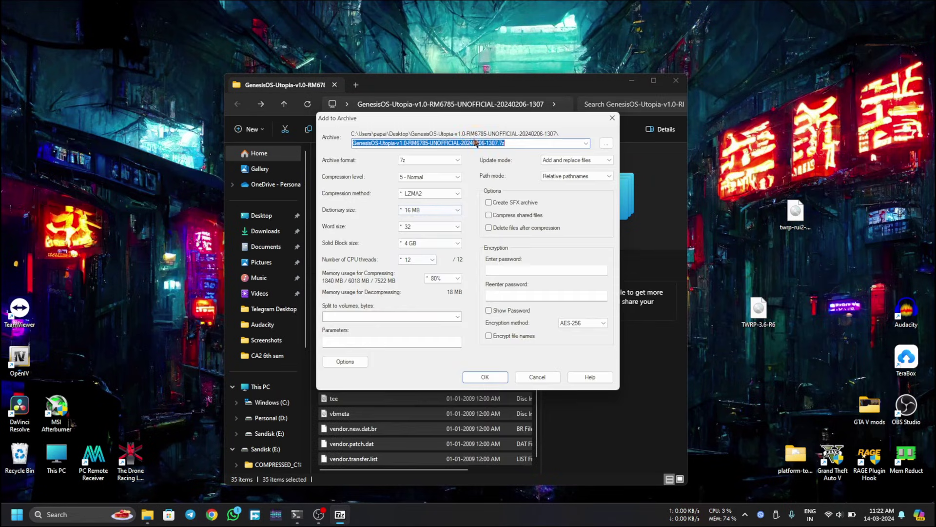
left_click(453, 162)
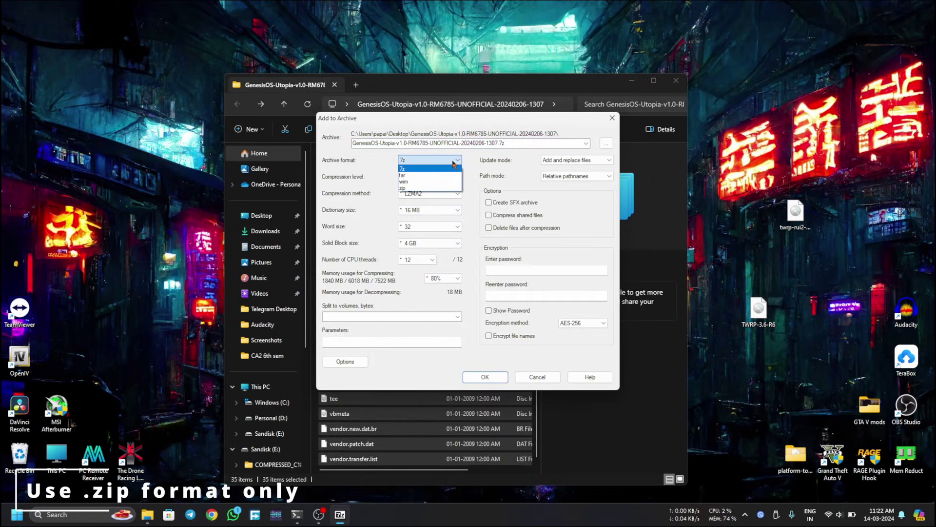
left_click(409, 188)
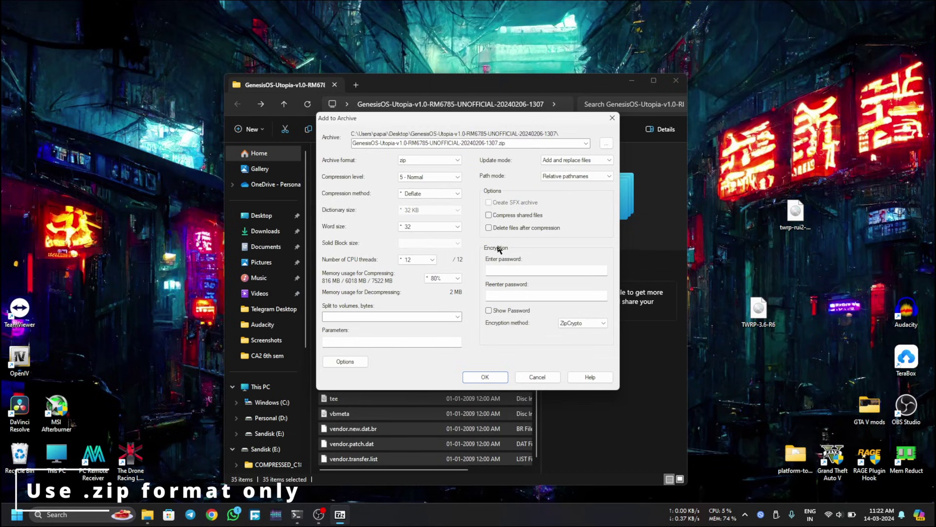
left_click(484, 377)
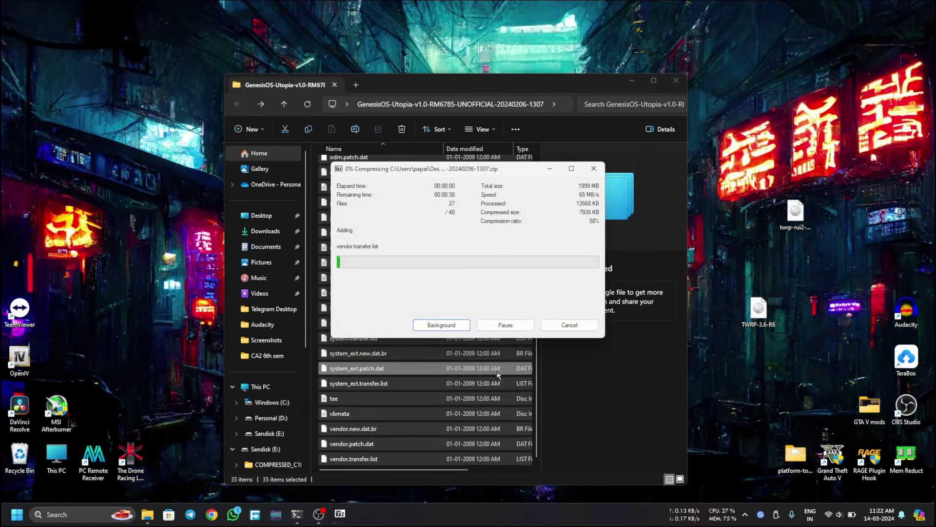
Step: Let 7-Zip finish compressing, then check the new GenesisOS zip in the ROM folder
scroll(502, 369, "up", 1)
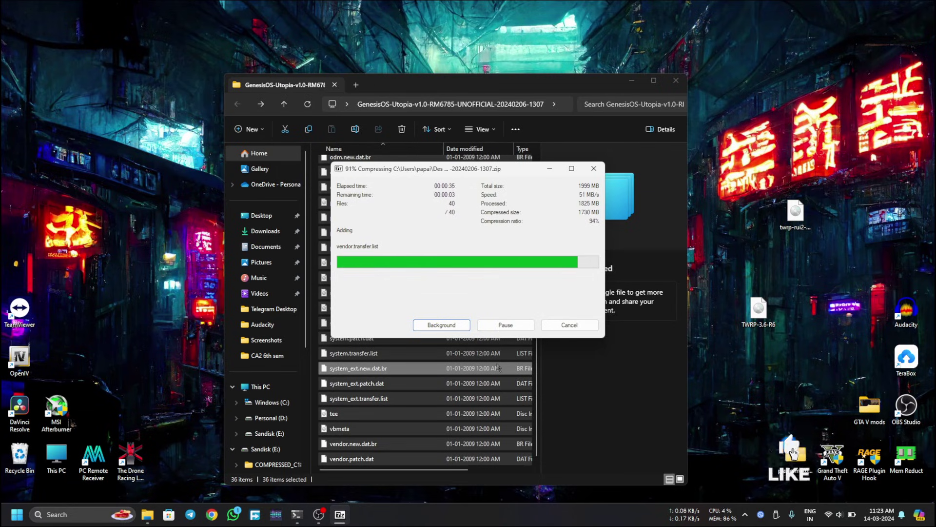
scroll(497, 367, "down", 1)
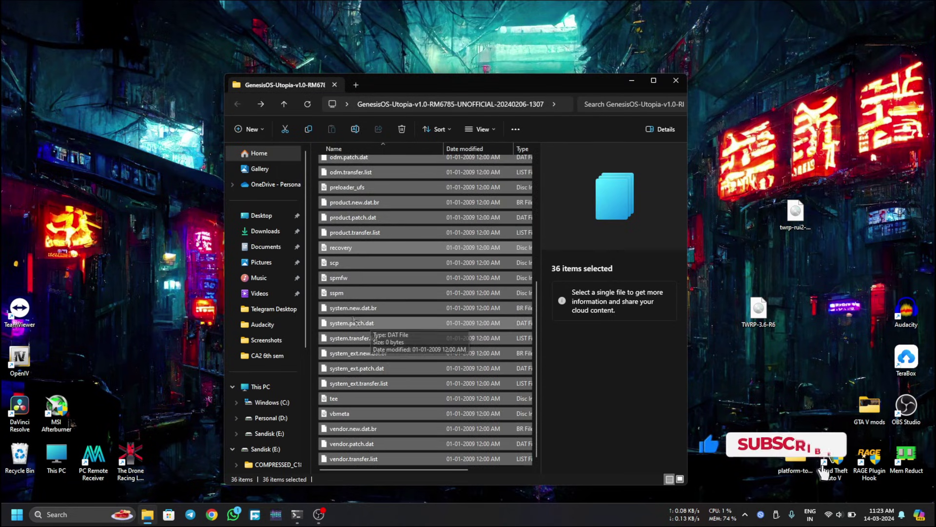
left_click(316, 307)
scroll(342, 312, "up", 5)
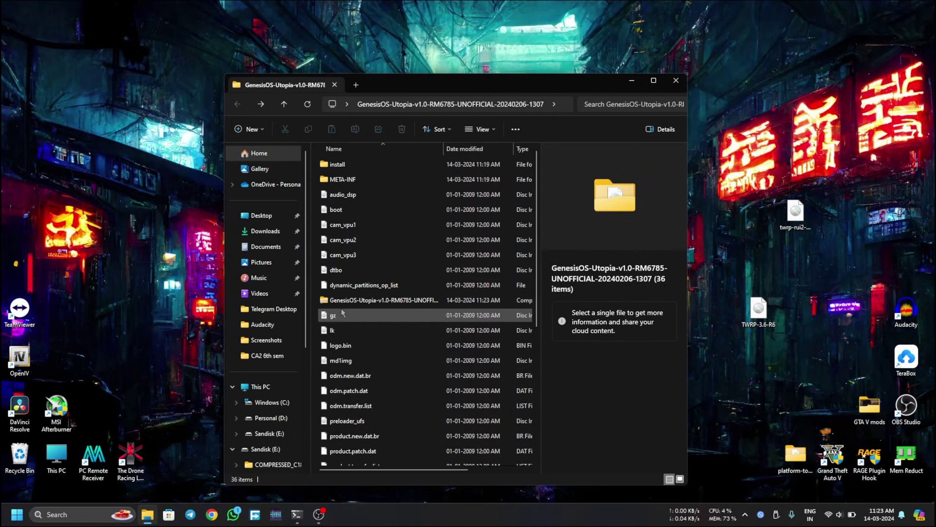
left_click(359, 301)
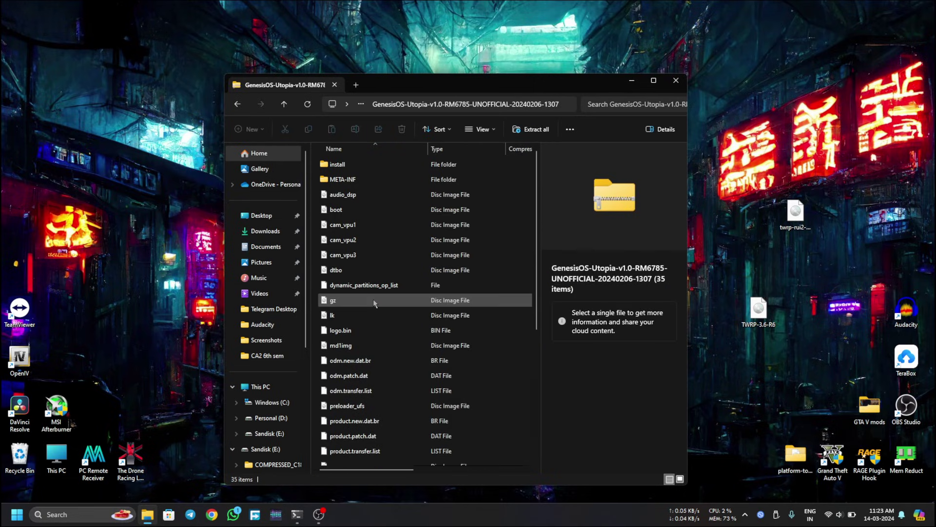
double_click(342, 179)
double_click(360, 166)
double_click(356, 165)
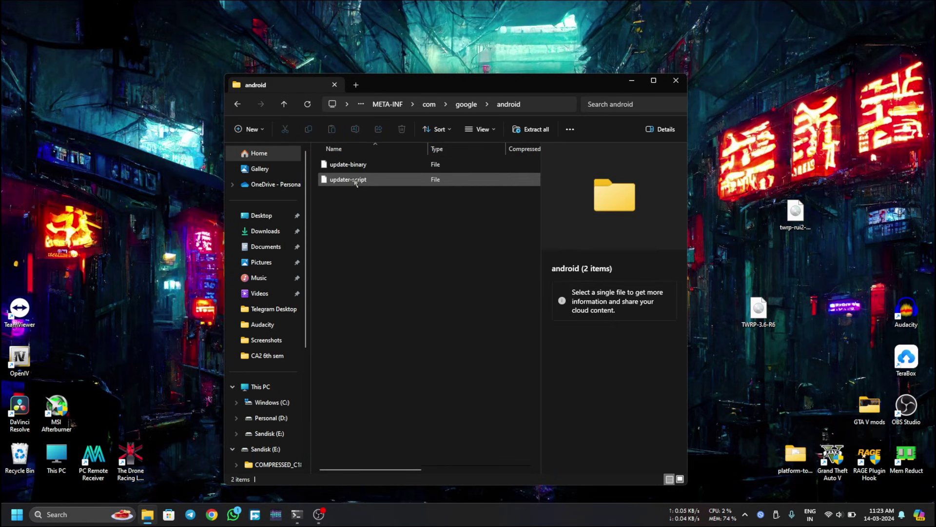
double_click(356, 177)
double_click(402, 217)
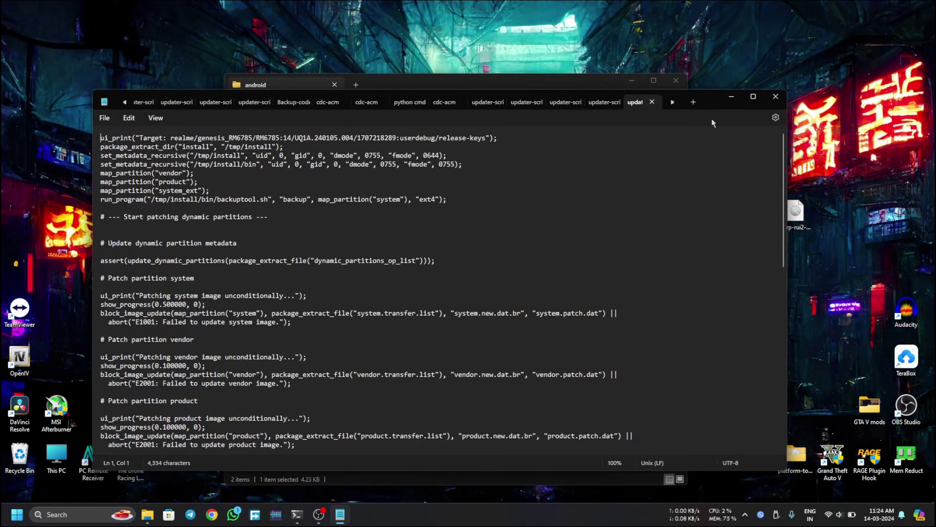
key("alt+F4")
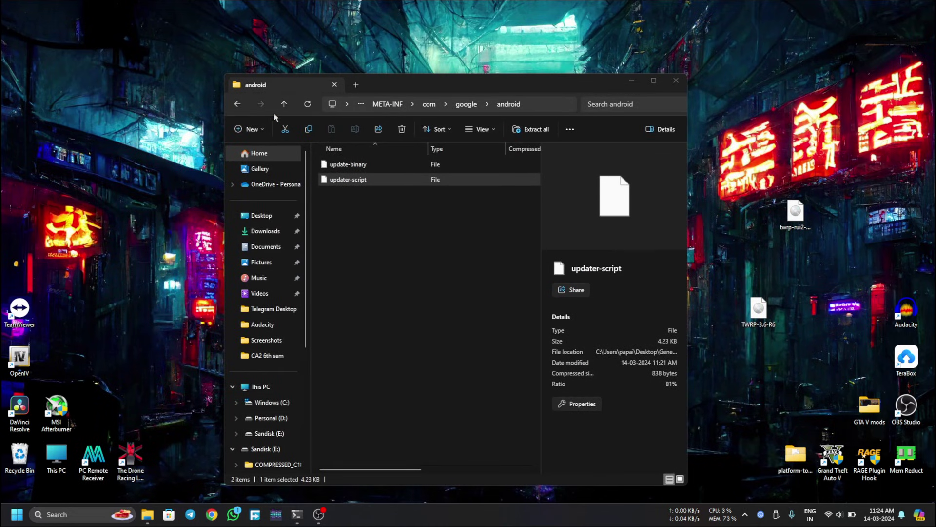
key("alt+Left")
key("alt+Left")
key("alt+Left")
key("alt+Left")
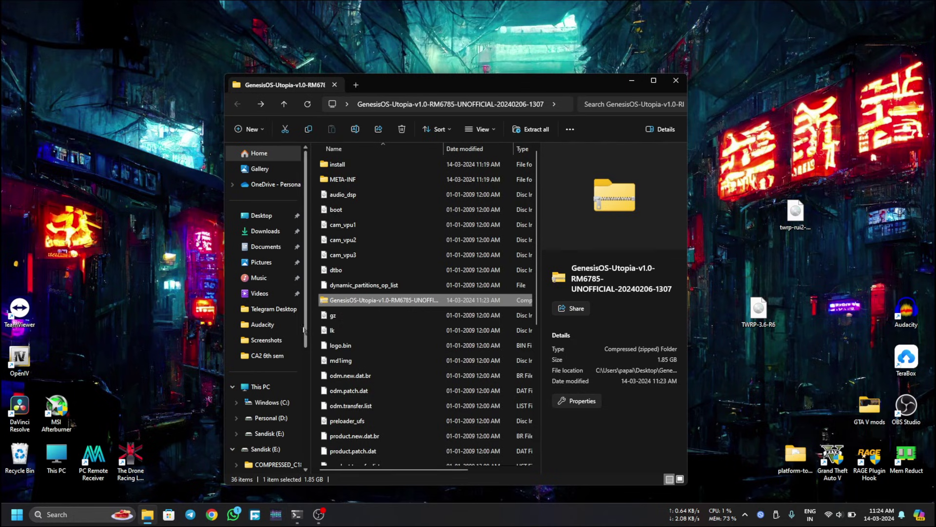
Step: Drag the 1.85 GB GenesisOS zip from the ROM folder onto the desktop
scroll(307, 330, "down", 1)
scroll(309, 334, "up", 1)
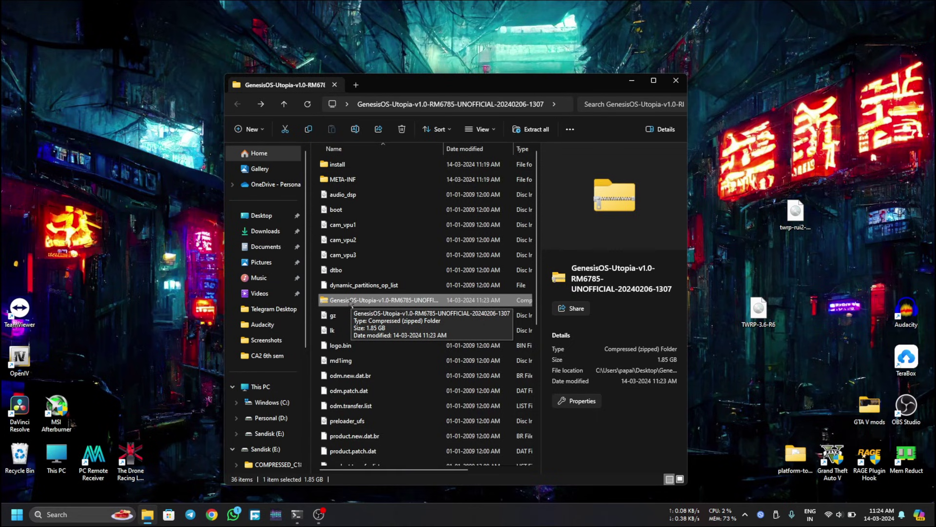
left_click_drag(494, 86, 774, 65)
left_click(390, 264)
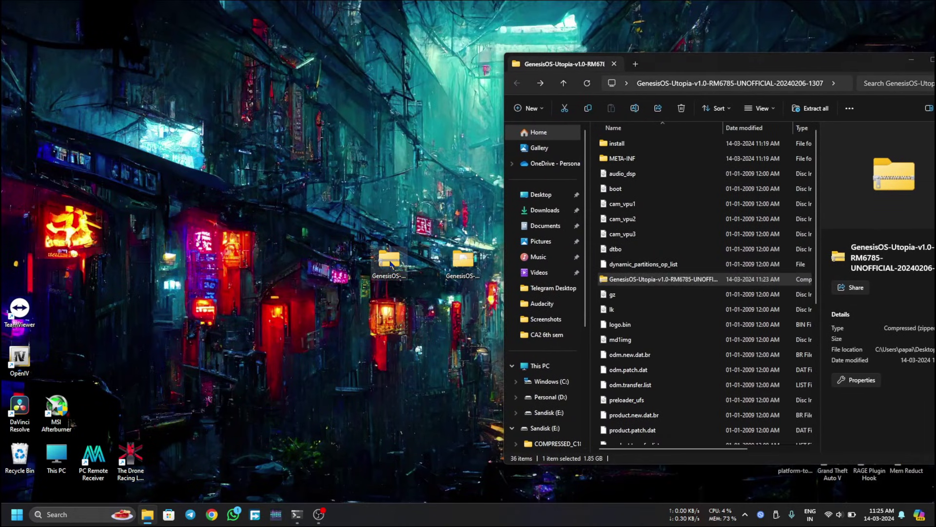
mouse_move(390, 261)
left_mouse_down()
mouse_move(541, 288)
mouse_move(613, 283)
mouse_move(390, 265)
left_mouse_up()
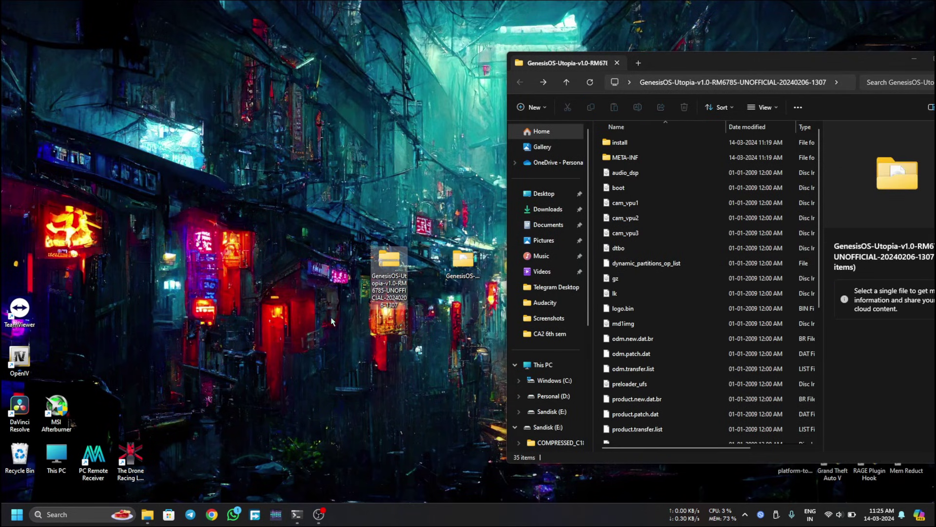
left_click_drag(820, 65, 671, 44)
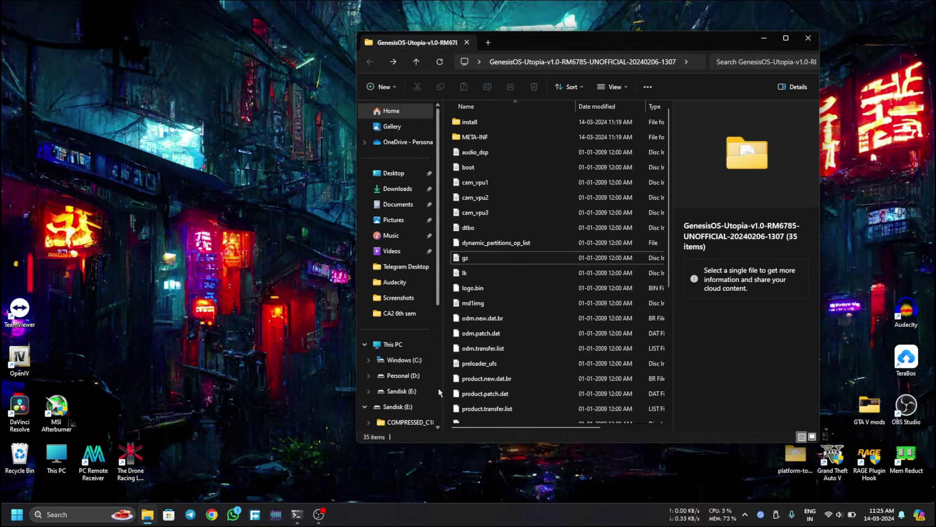
Step: Copy the desktop GenesisOS zip onto Sandisk (E:), replacing the existing file there
left_click(401, 391)
left_click_drag(573, 40, 677, 45)
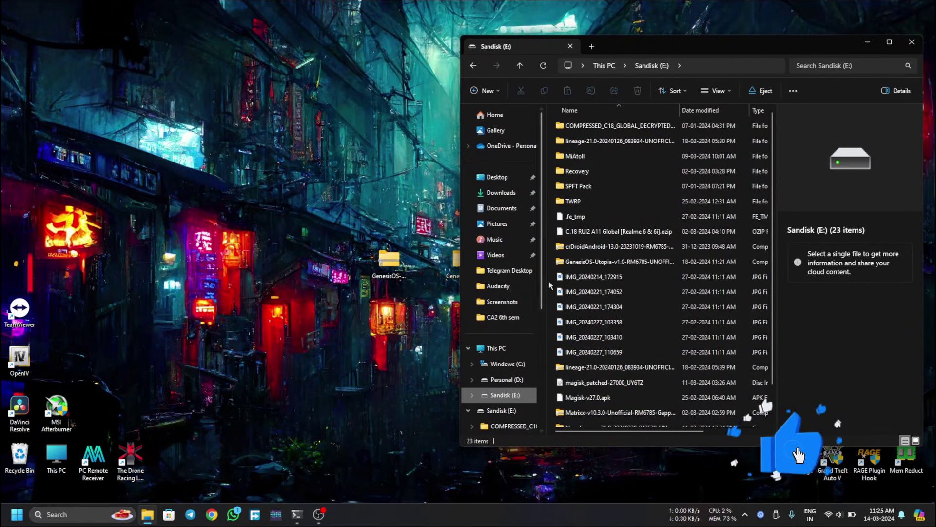
left_click_drag(549, 281, 553, 251)
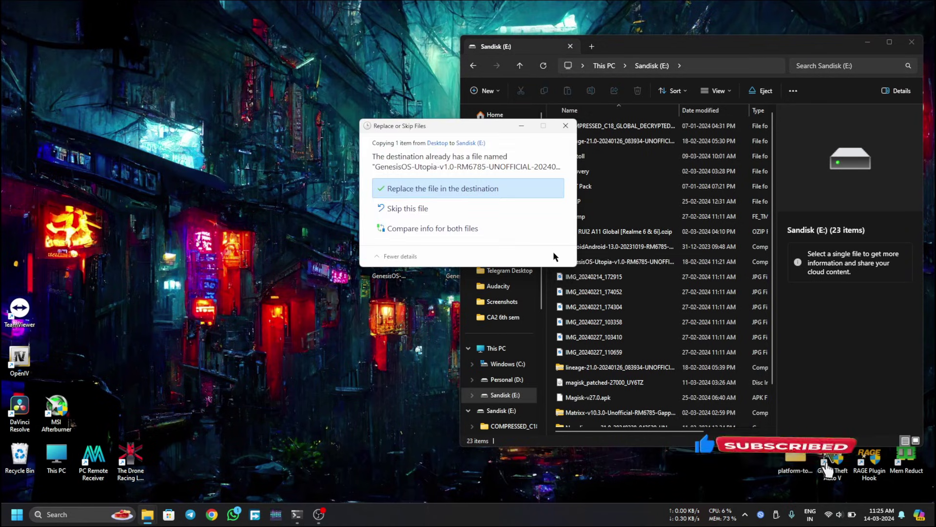
left_click(421, 194)
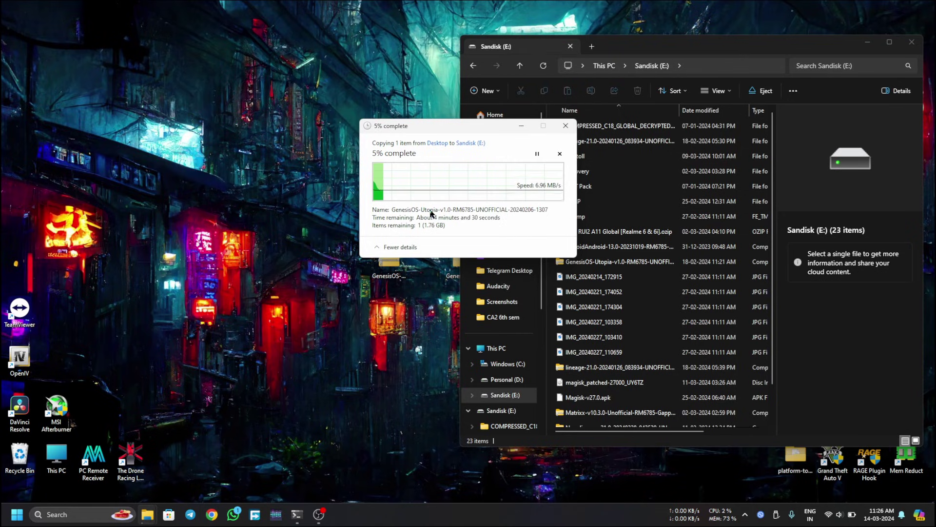
key("alt+Tab")
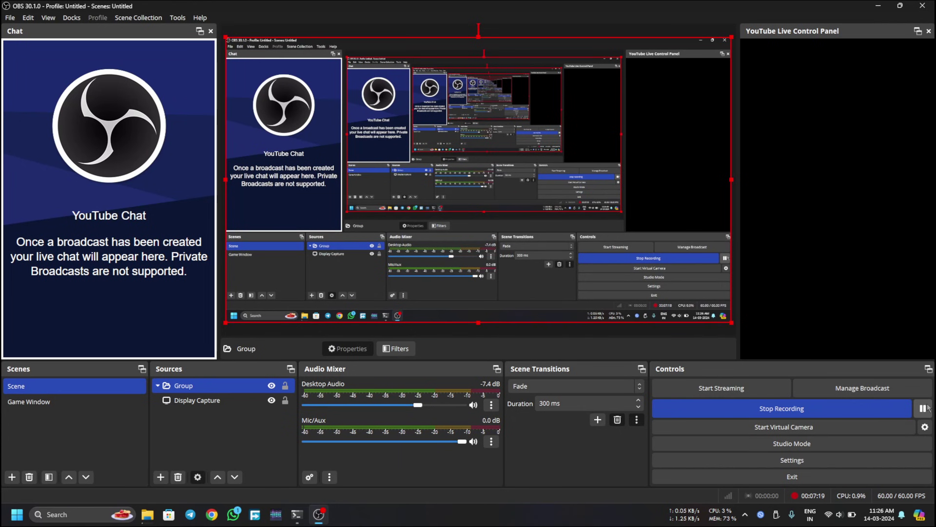
key("super+Tab")
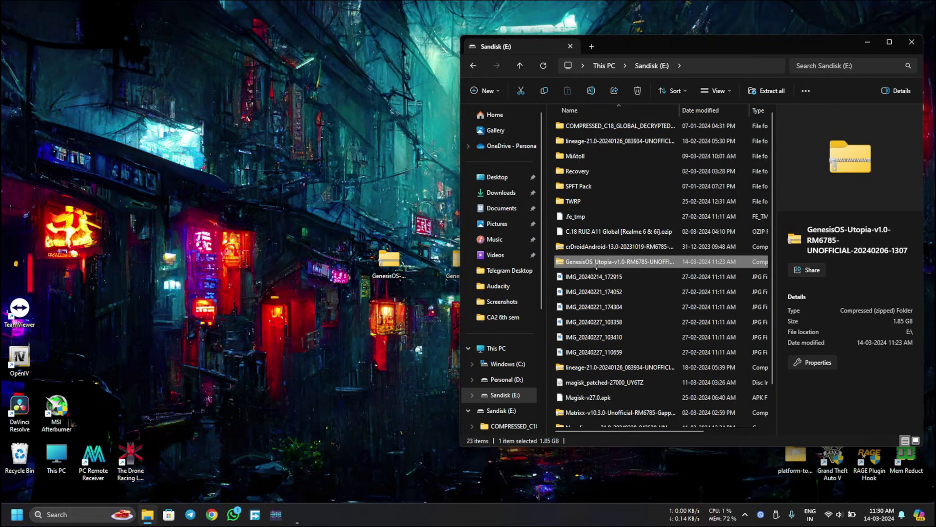
left_click(552, 250)
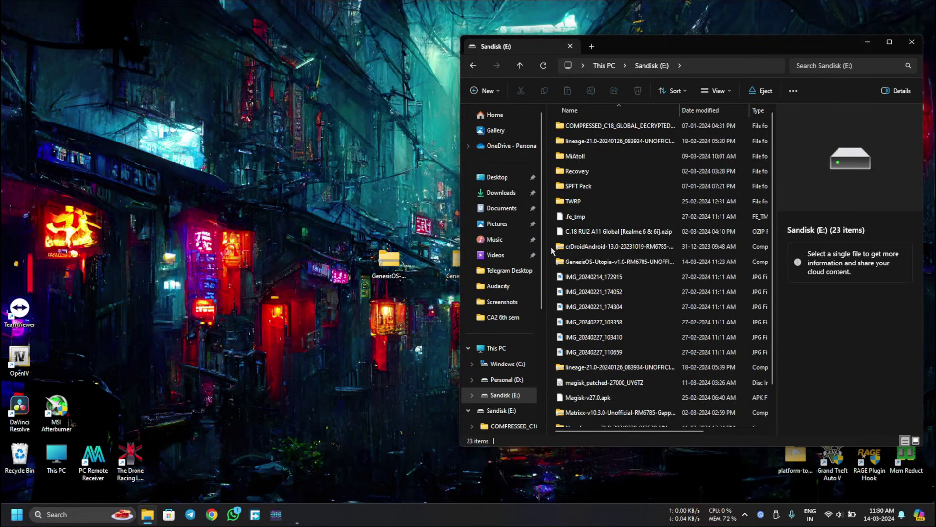